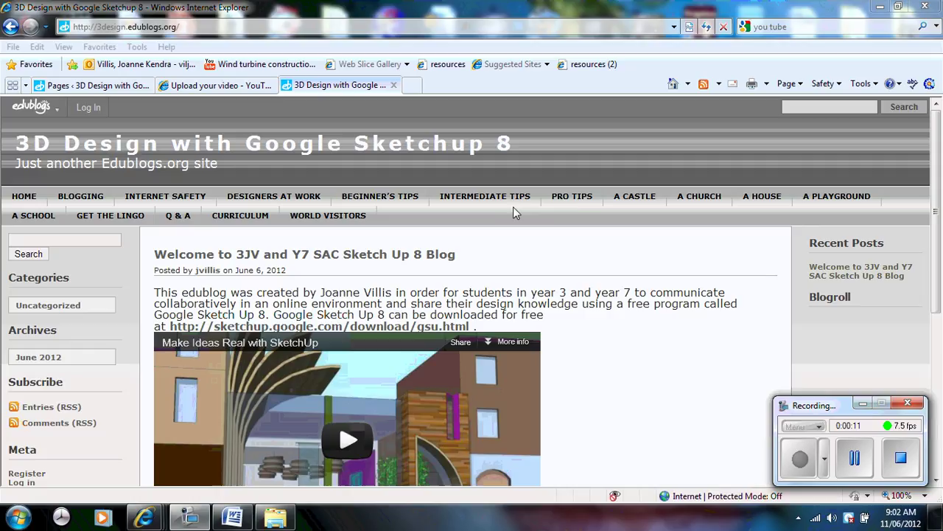
# Step: Go to the A church page and scroll through its church image and Level 1, 2 and 5 tasks
pyautogui.click(700, 205)
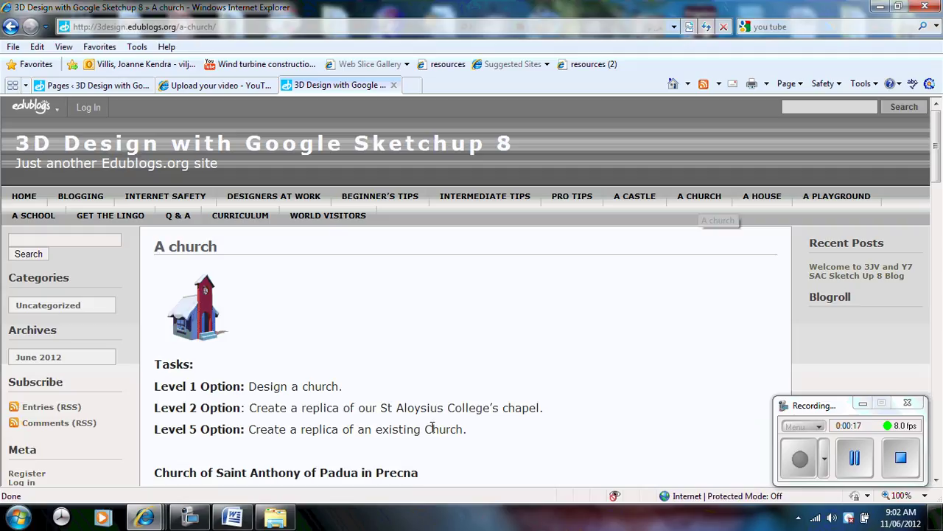
pyautogui.moveTo(940, 151); pyautogui.dragTo(938, 381)
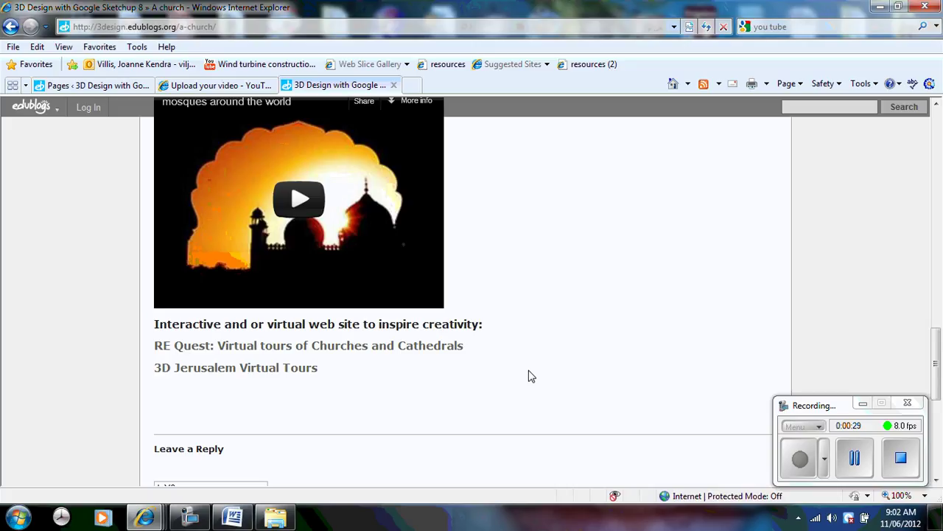
pyautogui.moveTo(938, 360); pyautogui.dragTo(939, 121)
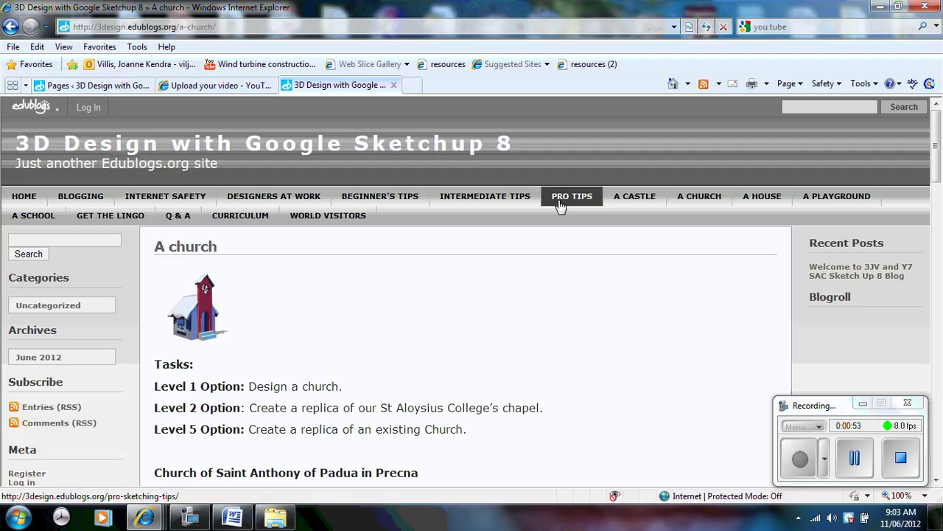
# Step: On the Get the lingo page, clear the prefilled Name and Mail fields of the reply form
pyautogui.click(131, 218)
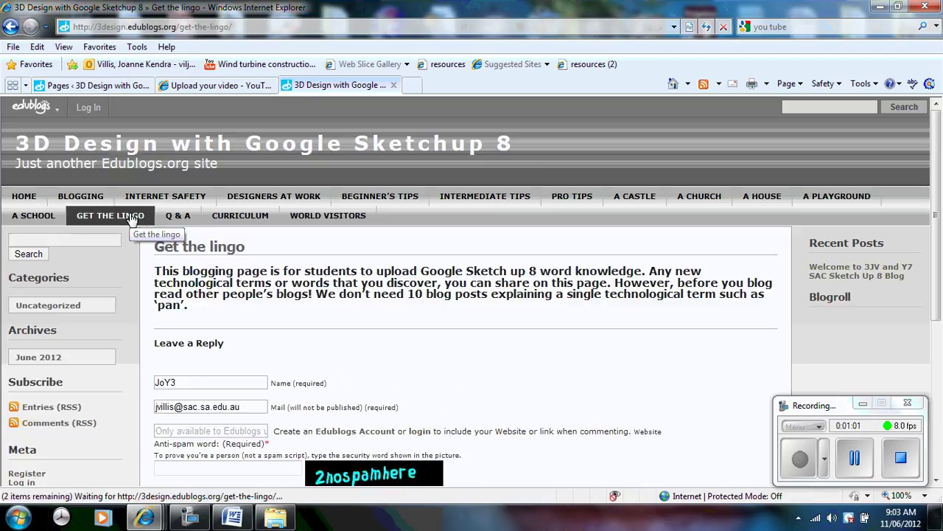
pyautogui.moveTo(188, 385); pyautogui.dragTo(131, 384)
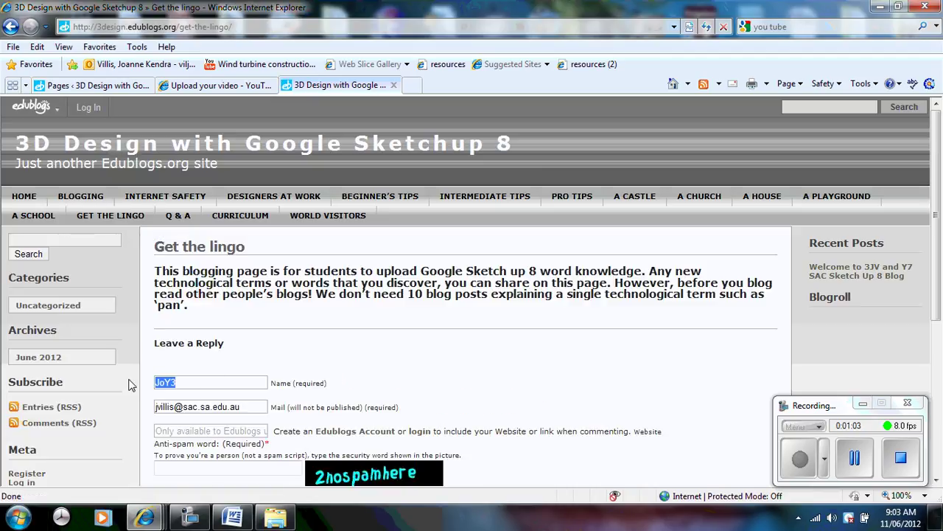
pyautogui.press('BackSpace')
pyautogui.moveTo(249, 407); pyautogui.dragTo(157, 394)
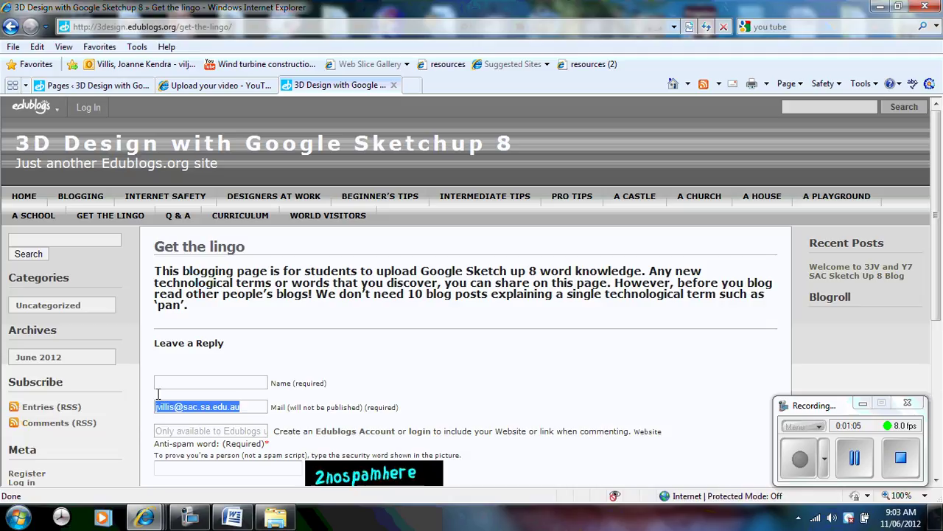
pyautogui.press('BackSpace')
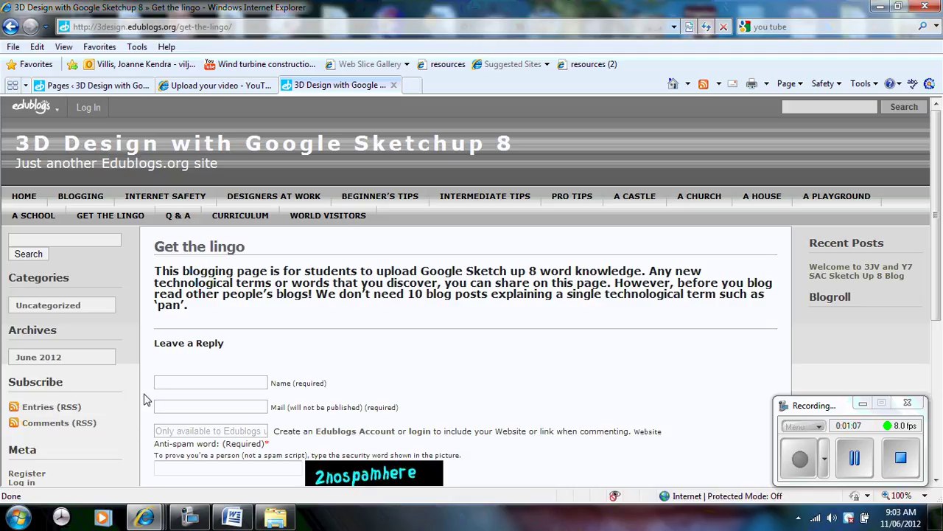
# Step: Go to the Q & A page and empty its reply form's Name and Mail fields
pyautogui.click(184, 214)
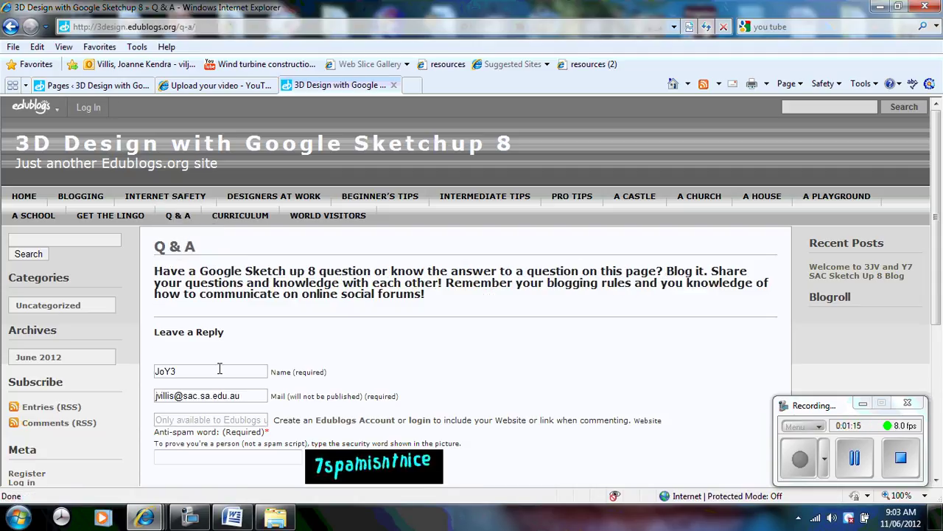
pyautogui.moveTo(184, 372); pyautogui.dragTo(134, 377)
pyautogui.press('BackSpace')
pyautogui.moveTo(242, 395); pyautogui.dragTo(152, 402)
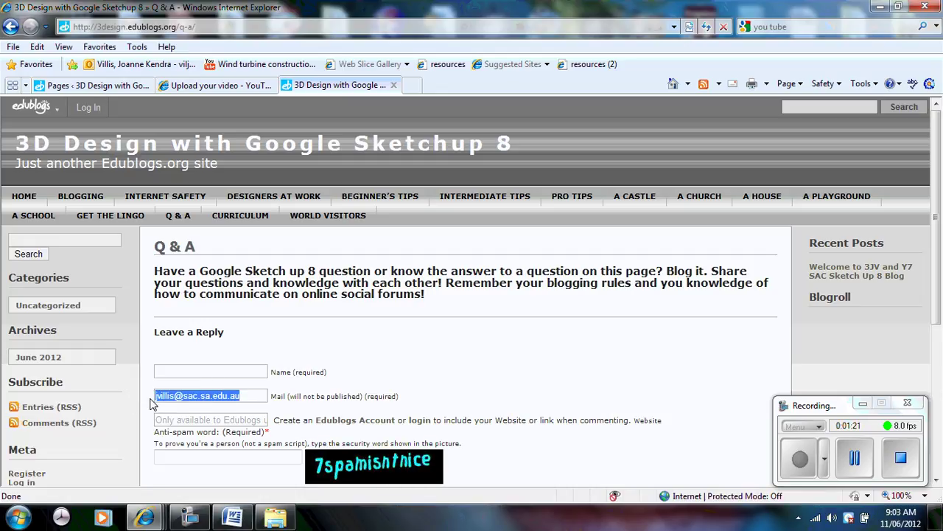
pyautogui.press('BackSpace')
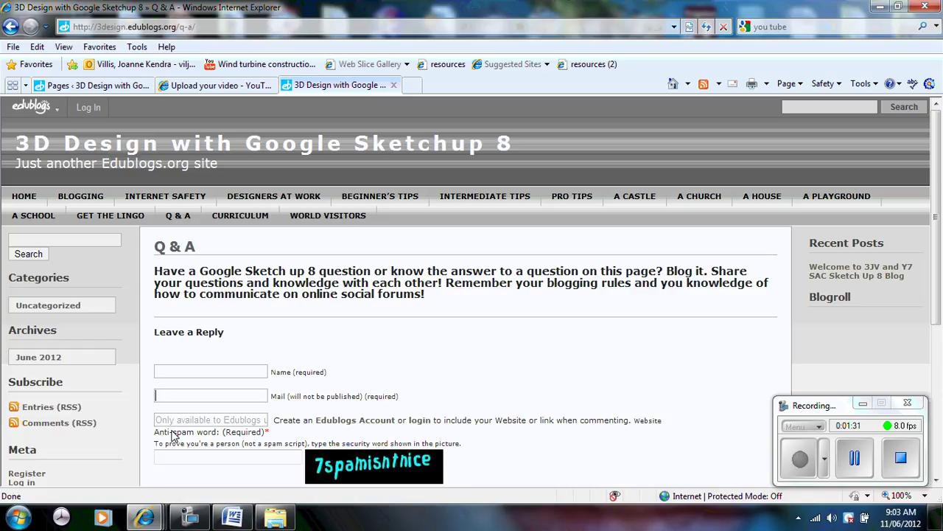
# Step: In the Word document, replace the placeholder text with 'Type the text'
pyautogui.click(248, 519)
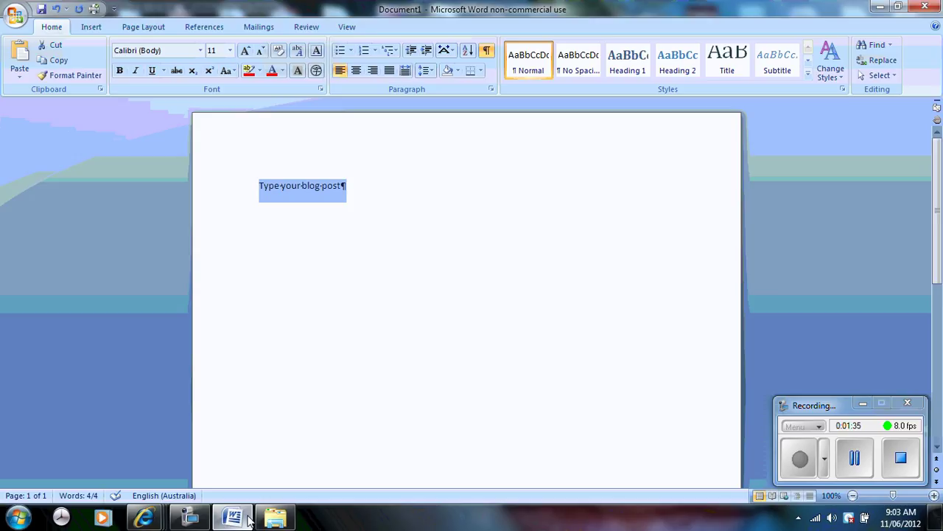
pyautogui.press('Delete')
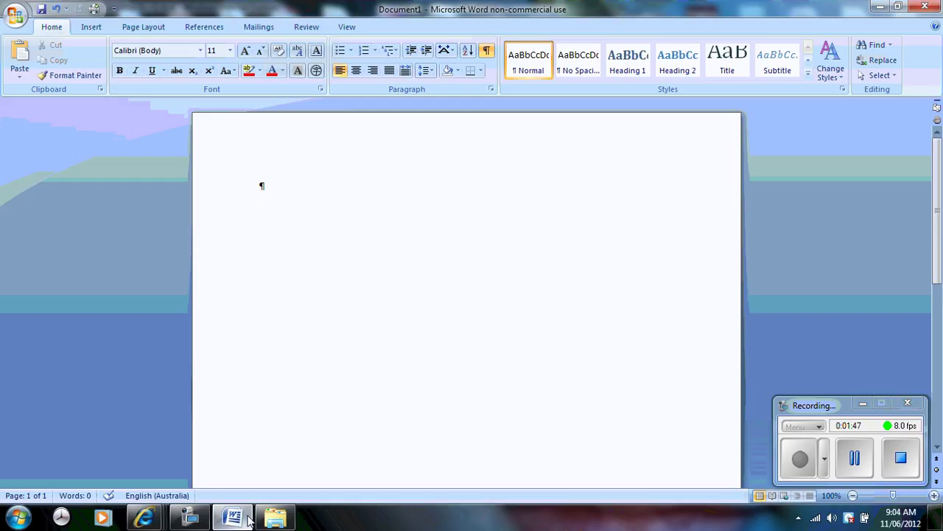
pyautogui.write('Type the tet')
pyautogui.press('BackSpace')
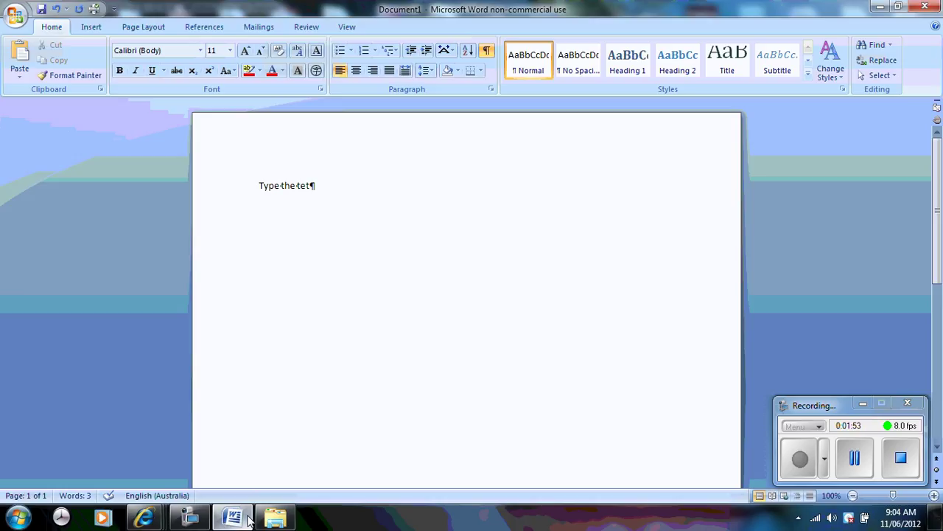
pyautogui.write('xt')
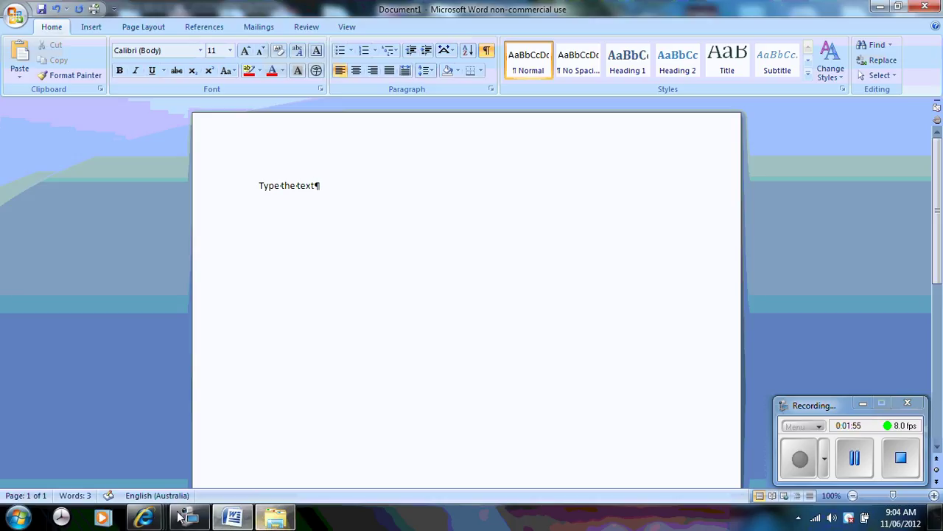
# Step: Copy the 'Type the text' line and minimize Word to return to the blog
pyautogui.moveTo(325, 185); pyautogui.dragTo(266, 188)
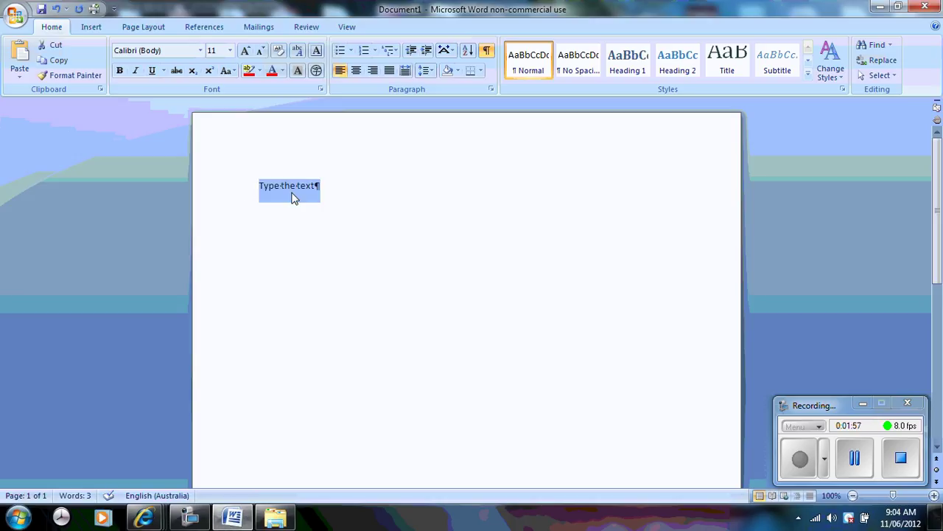
pyautogui.rightClick(294, 191)
pyautogui.click(327, 213)
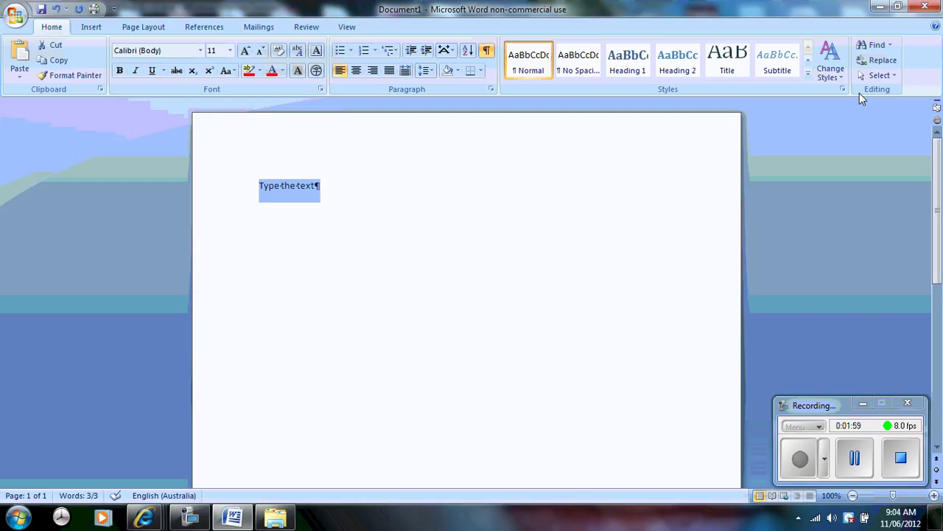
pyautogui.click(882, 6)
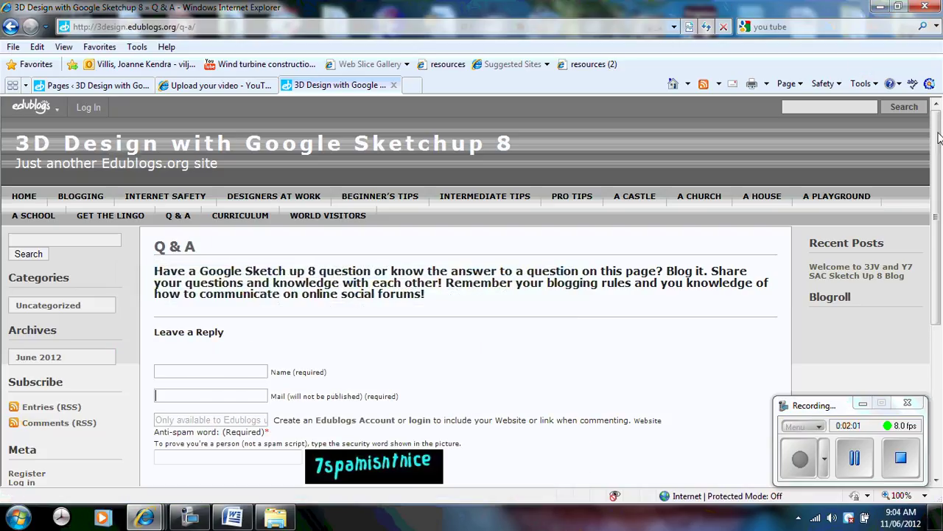
# Step: Paste 'Type the text' into the Q & A comment box
pyautogui.moveTo(936, 159); pyautogui.dragTo(940, 245)
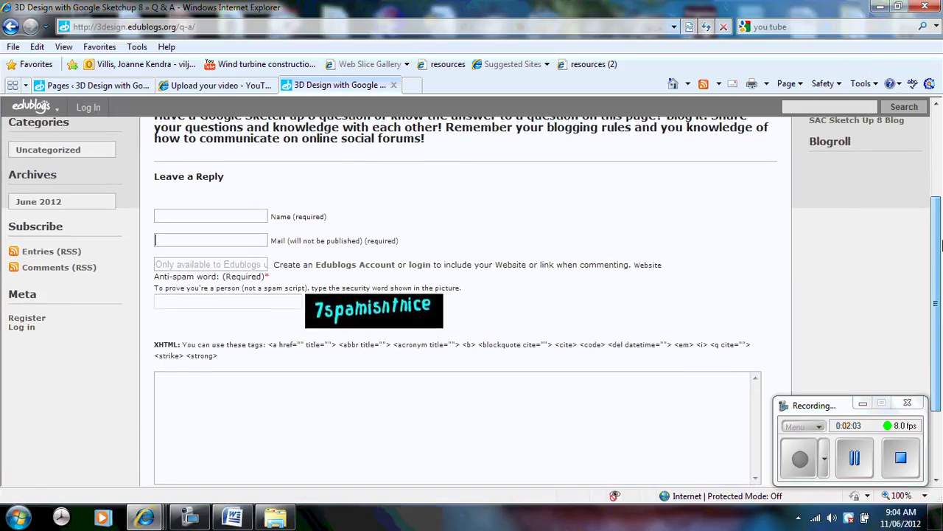
pyautogui.rightClick(262, 389)
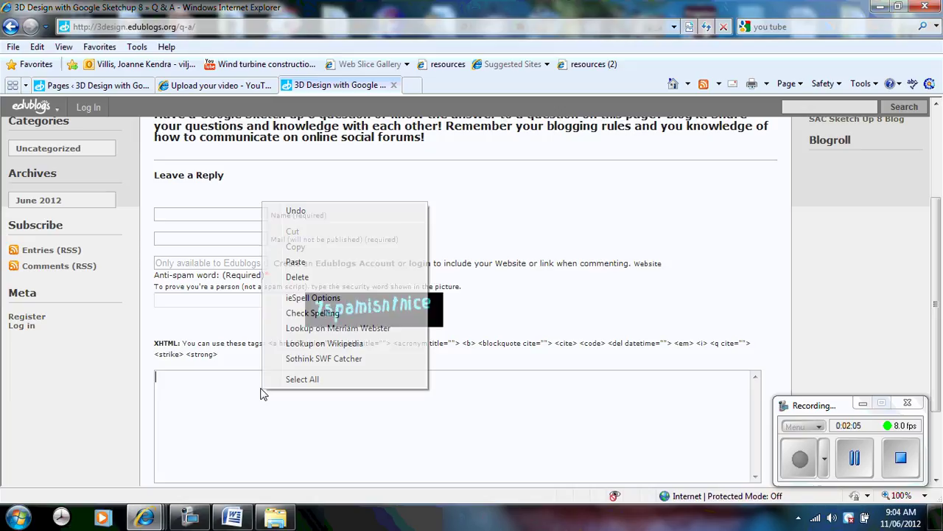
pyautogui.click(303, 260)
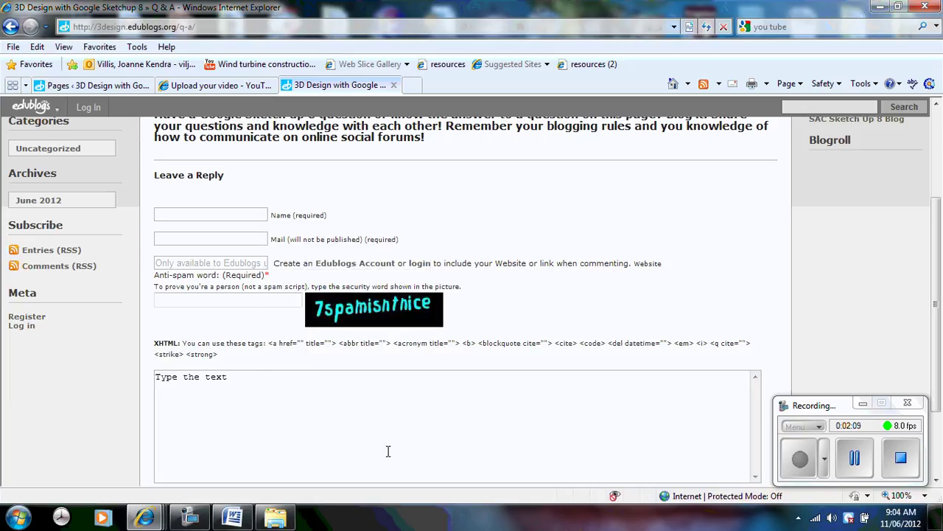
# Step: Enter the commenter's name in Name and their e-mail address in Mail
pyautogui.click(197, 213)
pyautogui.write('JO')
pyautogui.press('BackSpace')
pyautogui.write('oY3')
pyautogui.click(192, 239)
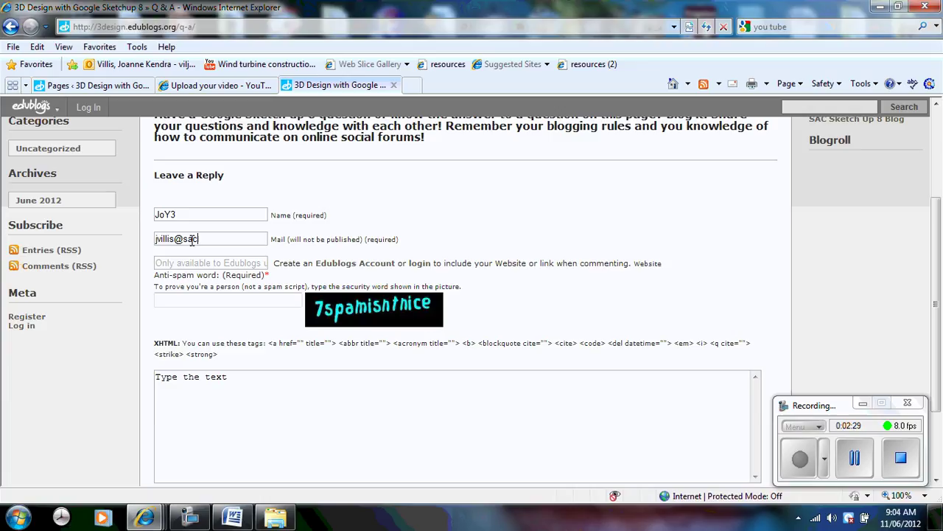
# Step: Type the word shown in the captcha image into the Anti-spam word field
pyautogui.click(182, 300)
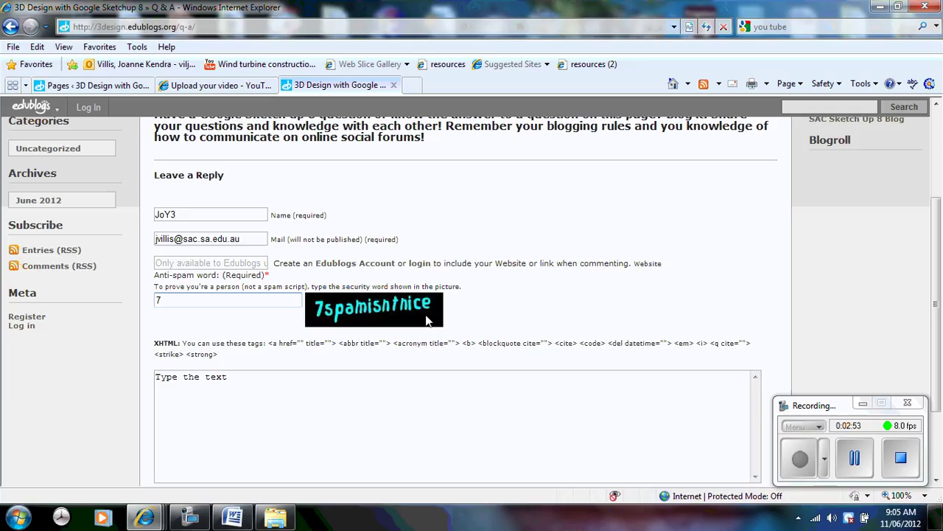
pyautogui.write('spamisntnice')
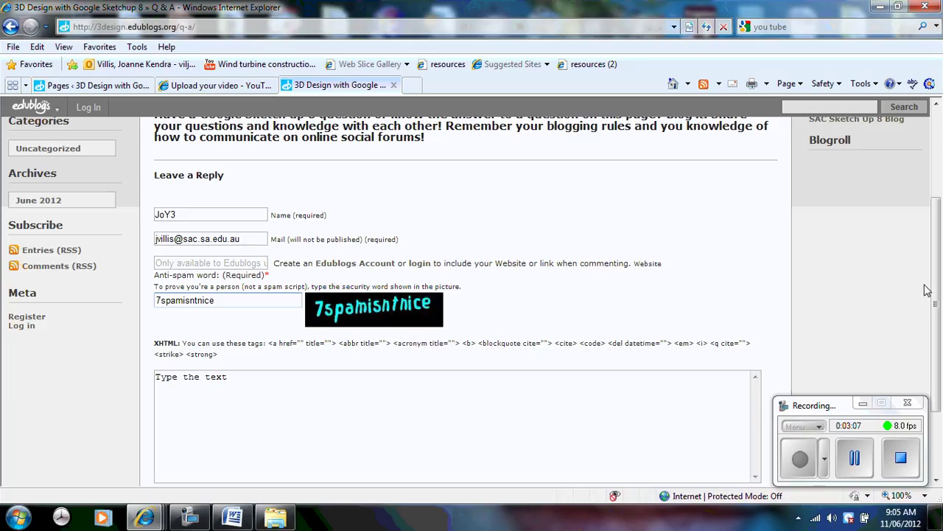
# Step: Submit the comment and scroll up to see it listed as awaiting moderation
pyautogui.moveTo(938, 293); pyautogui.dragTo(939, 359)
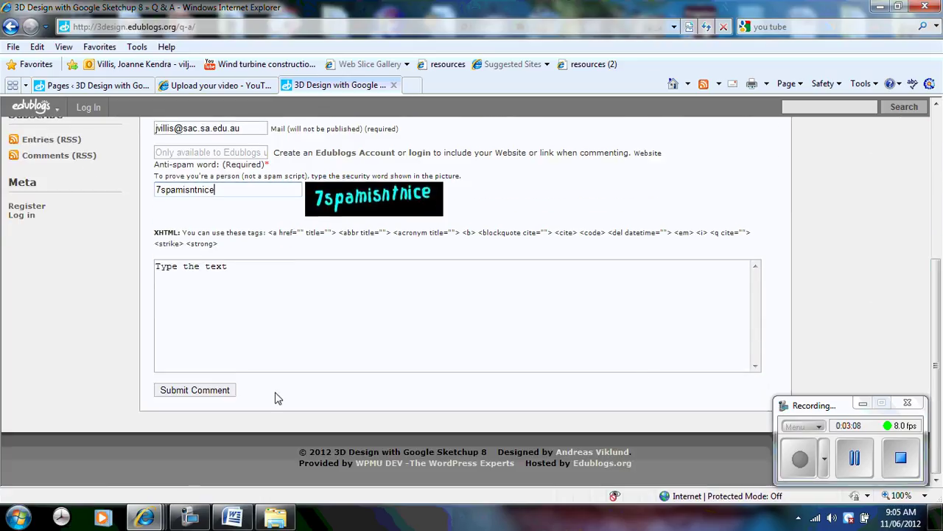
pyautogui.click(190, 392)
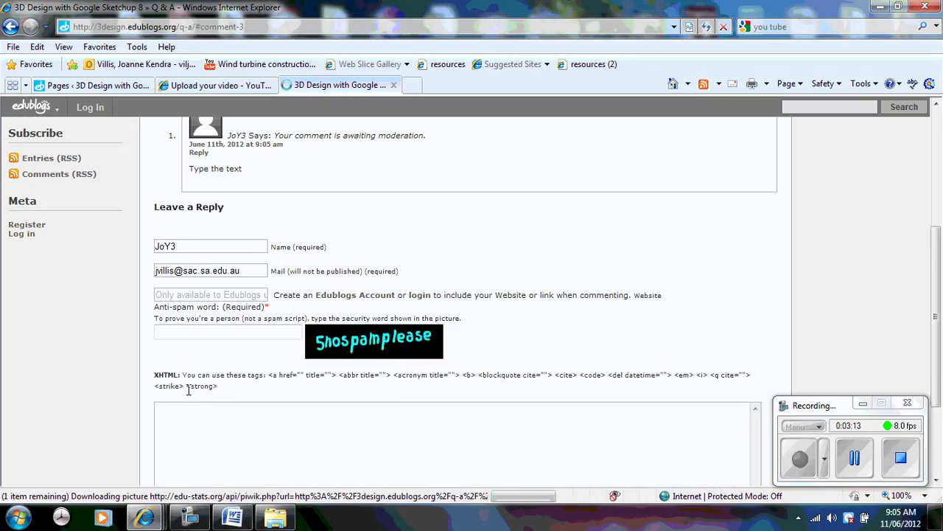
pyautogui.scroll(3, 939, 289)
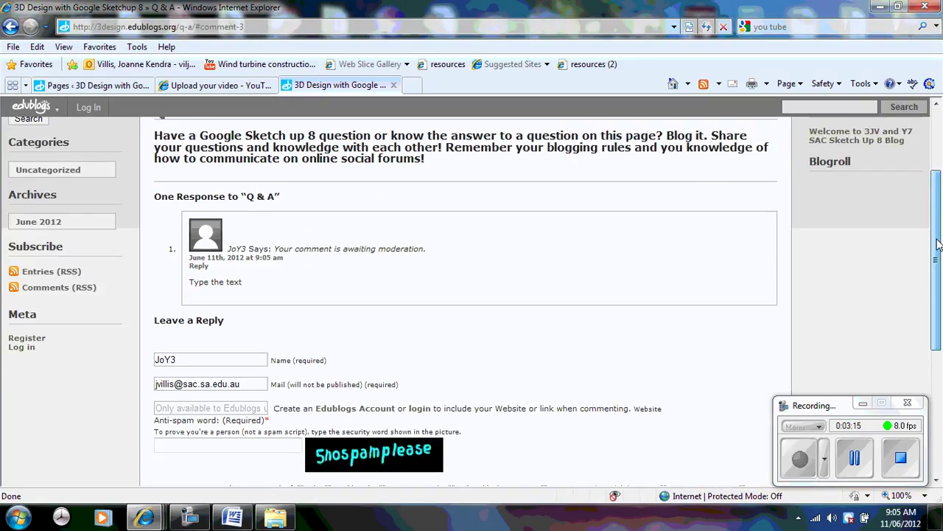